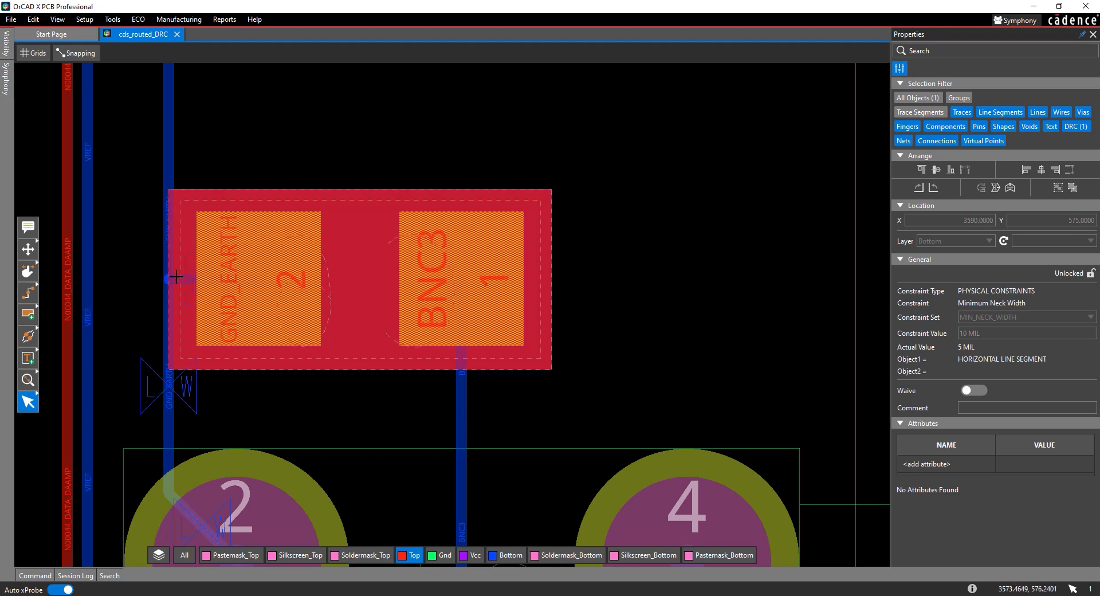
Step: Set the width of the horizontal GND_EARTH trace at pad 2 to 15 mils
click(177, 278)
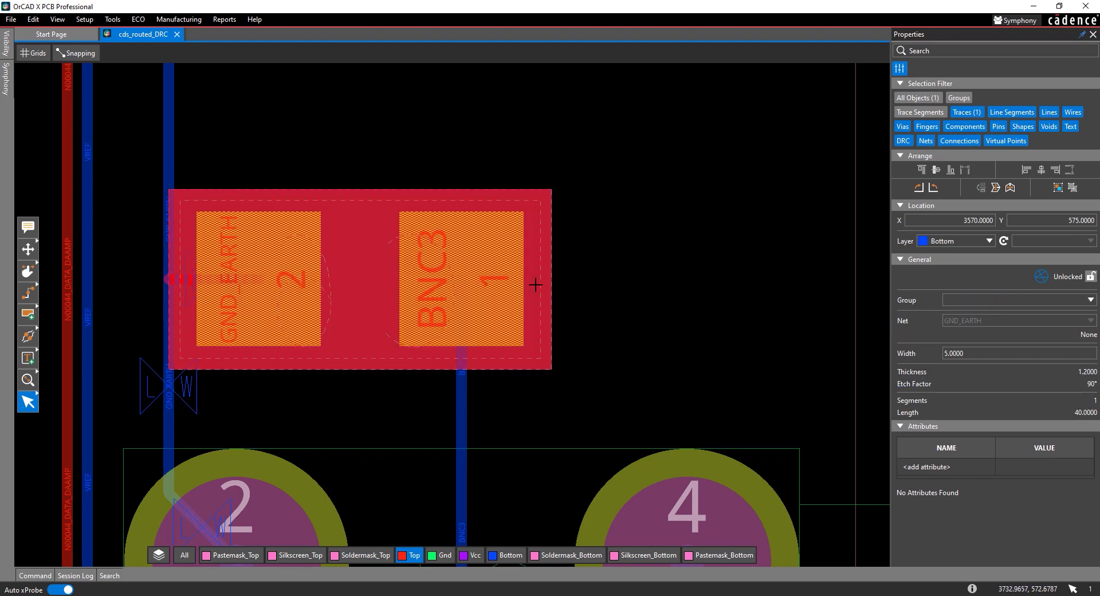
click(945, 353)
text(15)
key(Return)
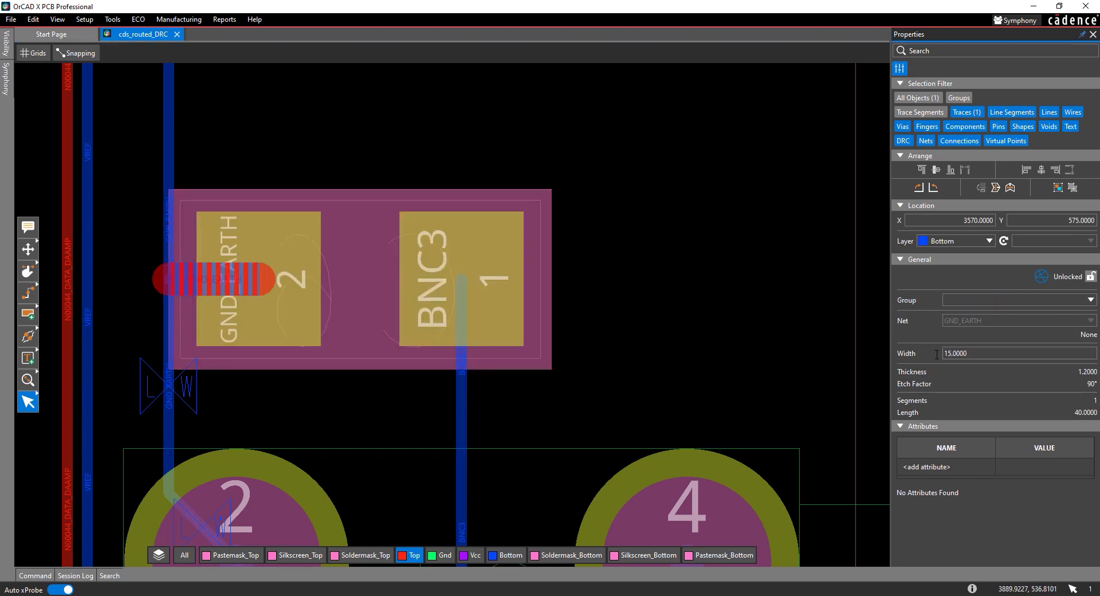
Step: Set the width of the GND_EARTH trace running down from pad 2's trace to the round pin 2 pad to 15 mils
click(168, 423)
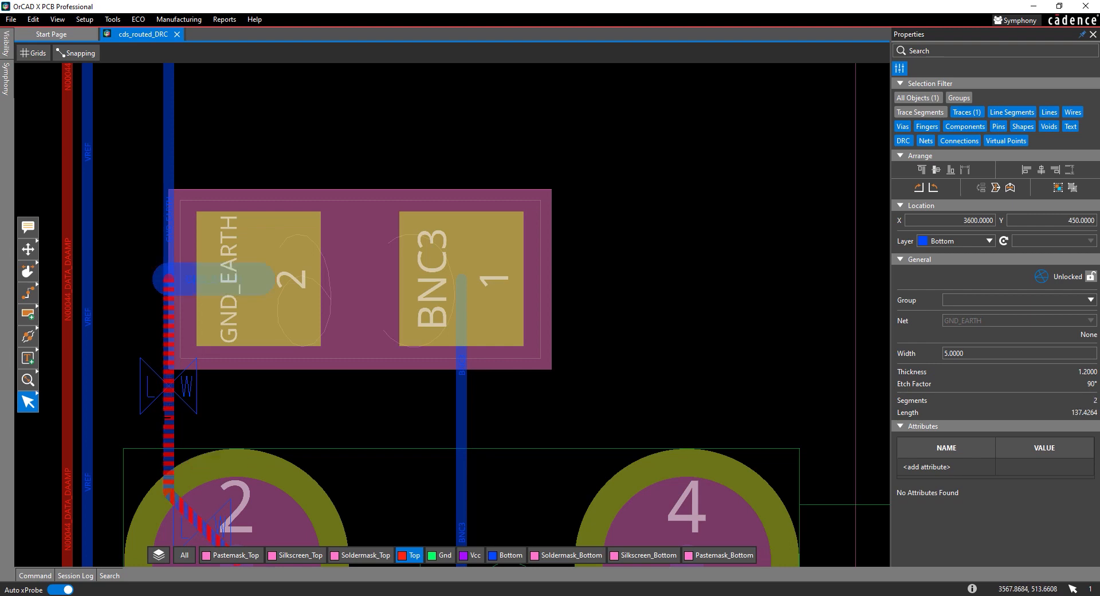
drag(966, 353, 923, 355)
text(15)
key(Return)
key(Escape)
scroll(679, 487, down, 8)
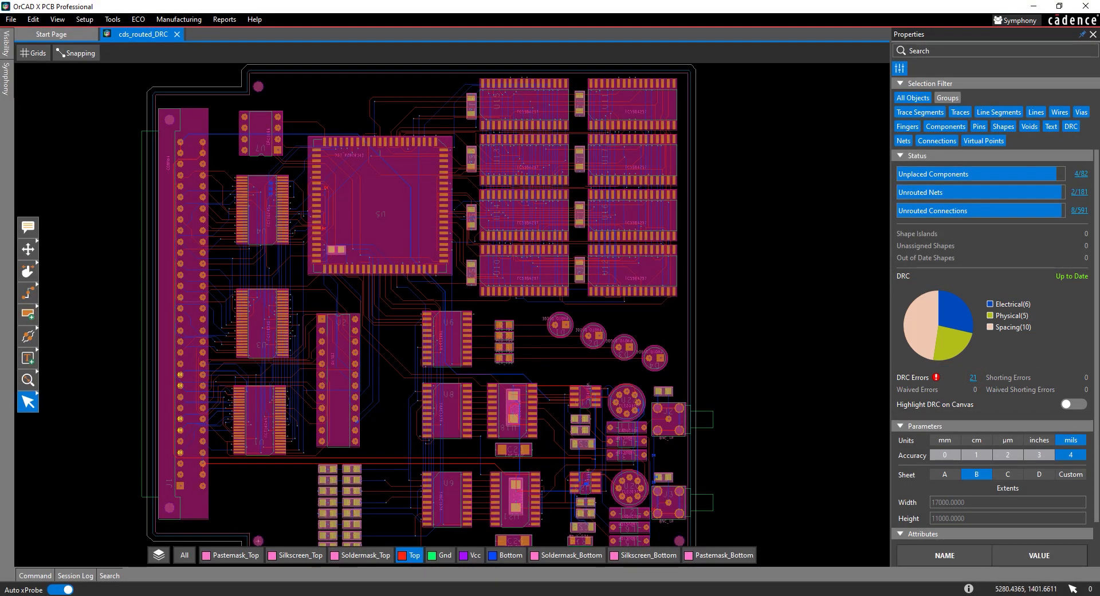
Step: Break down the spacing DRC errors to line-to-line violations and locate the first one, between BA3 and BA2
click(926, 337)
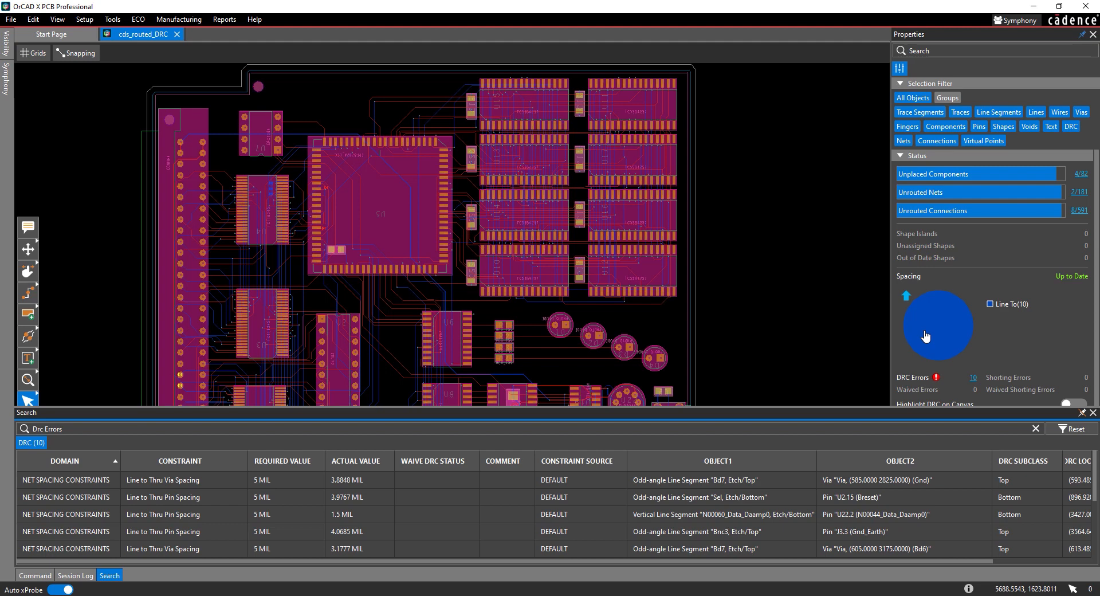
click(926, 336)
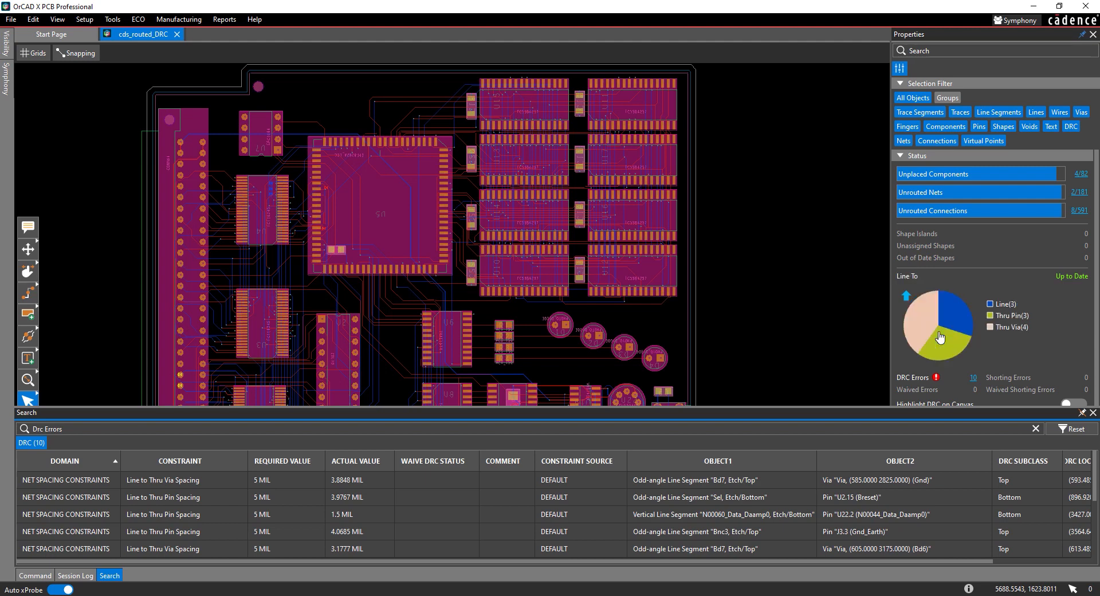
click(953, 313)
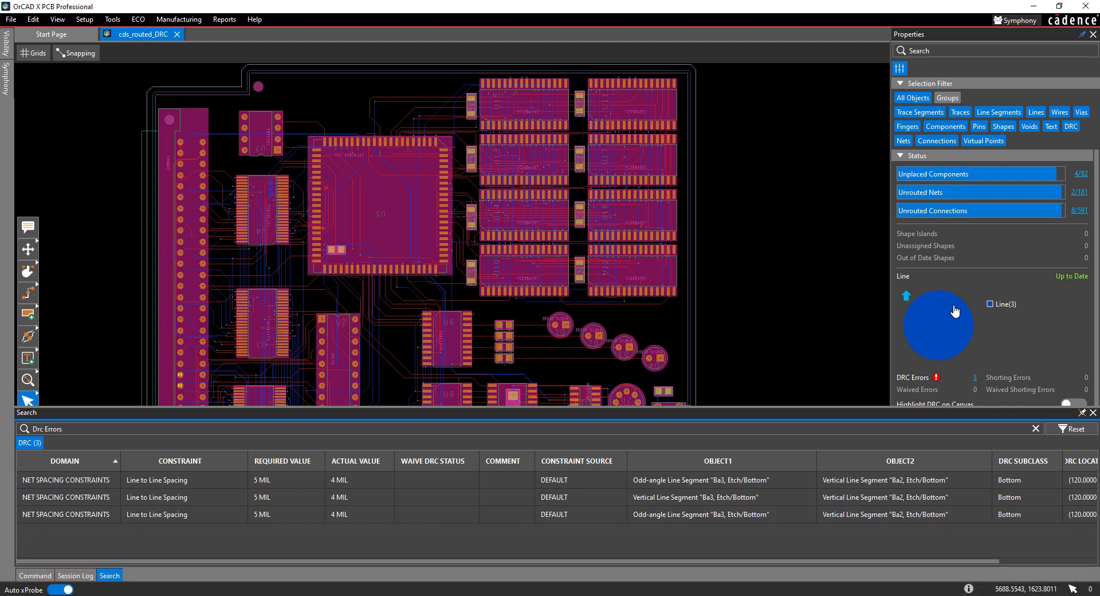
click(88, 486)
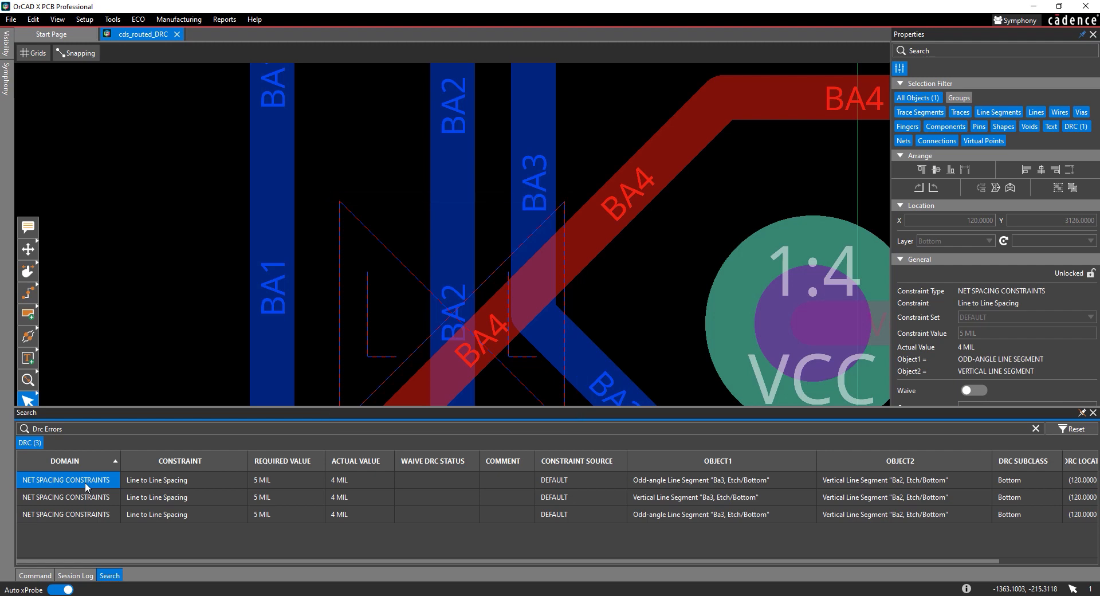
mouse_move(391, 250)
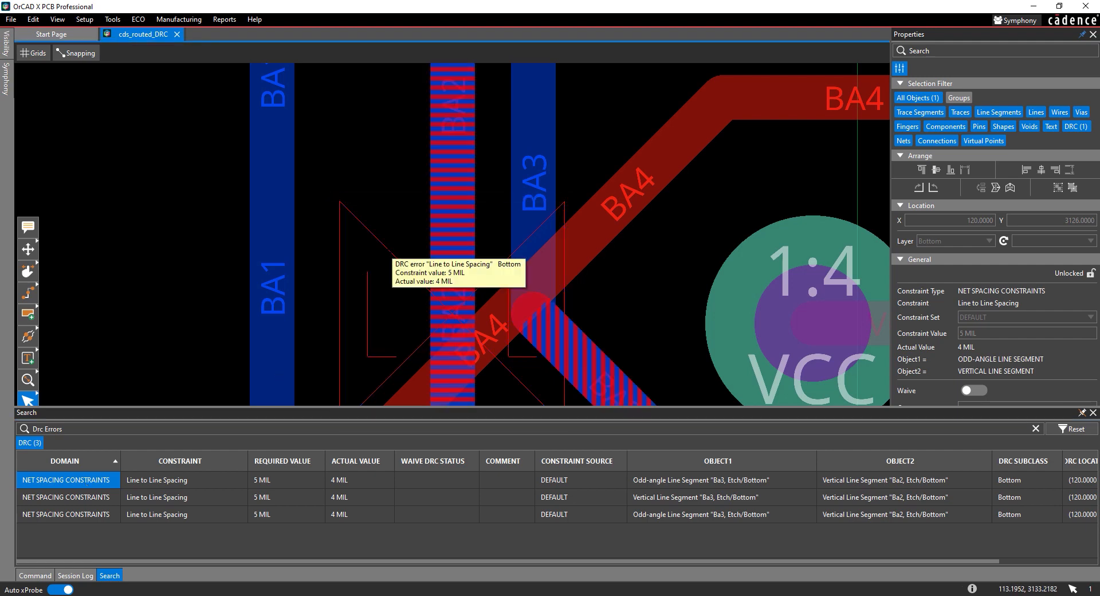
Step: Slide the vertical segment of the bottom-layer BA3 trace away from BA2, toward the BA5 and BA6 vias
scroll(378, 243, down, 3)
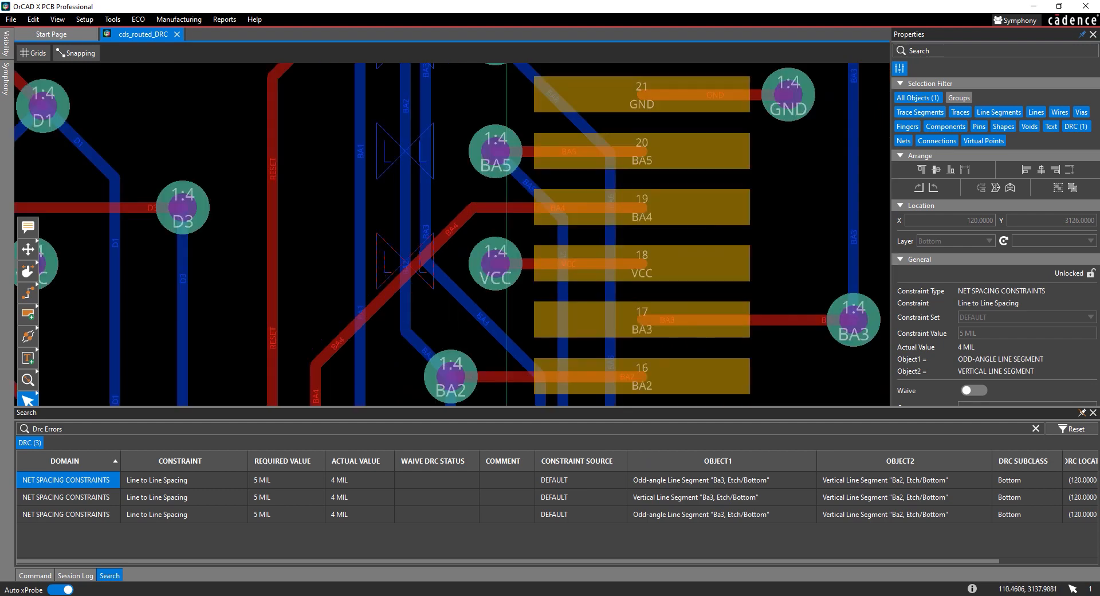
middle_drag(376, 237, 371, 283)
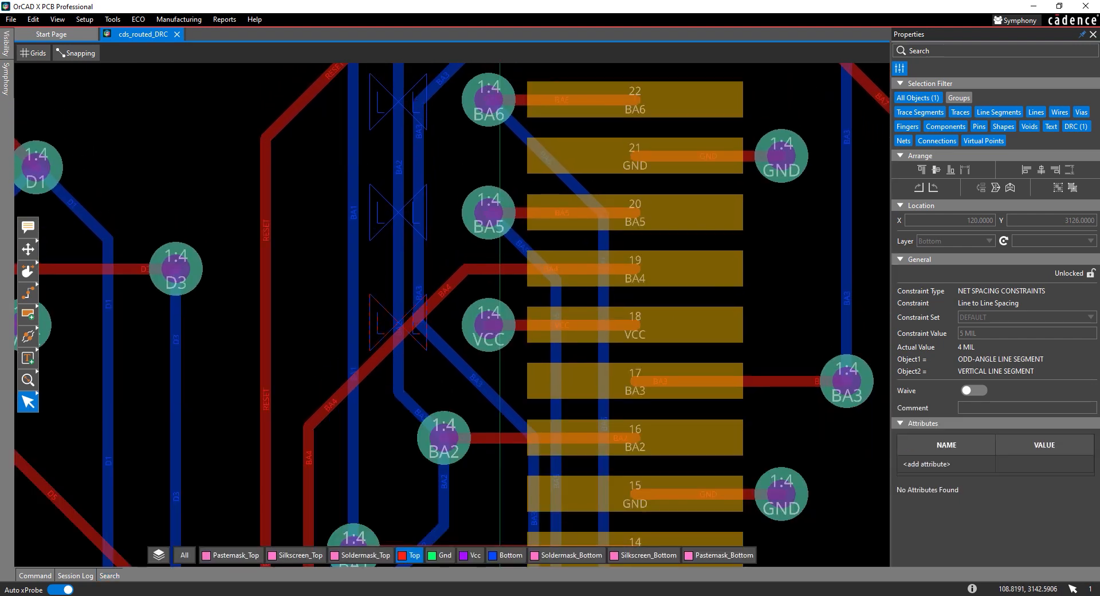
click(31, 274)
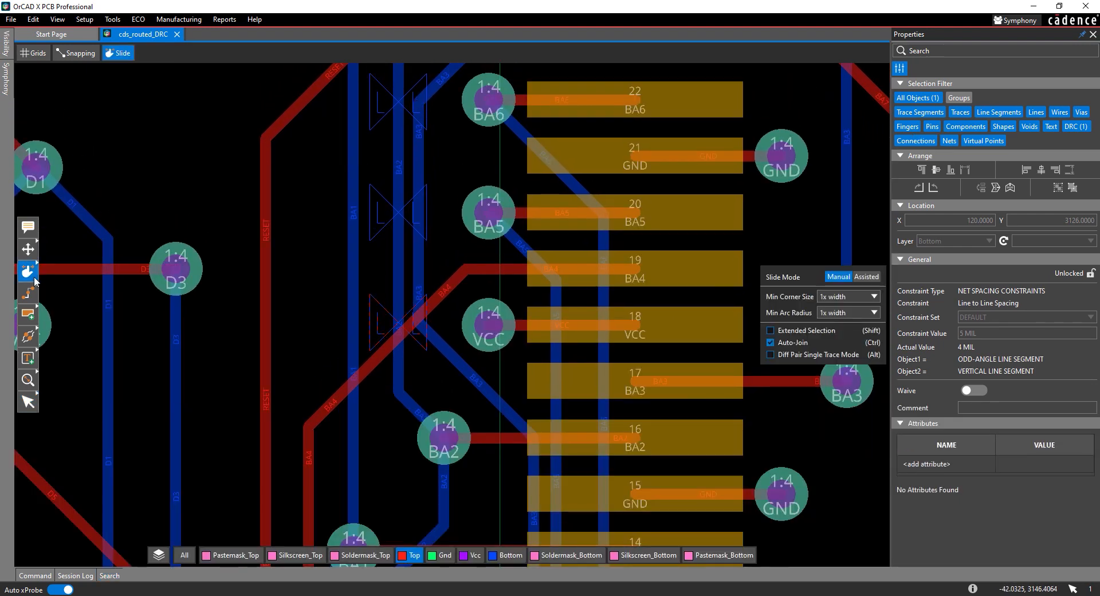
drag(416, 259, 434, 252)
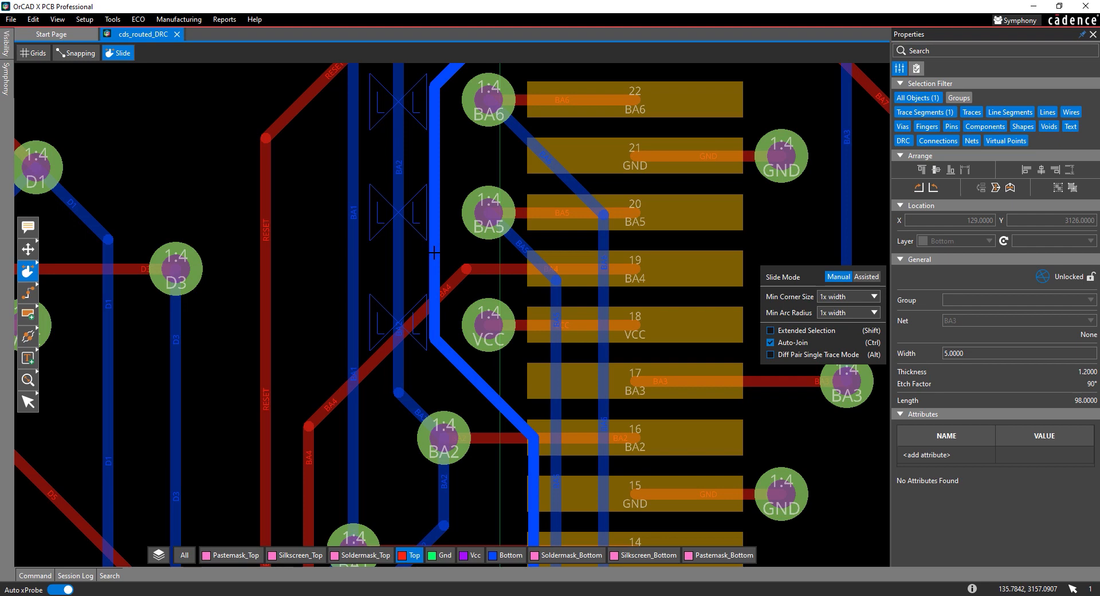
drag(435, 252, 404, 249)
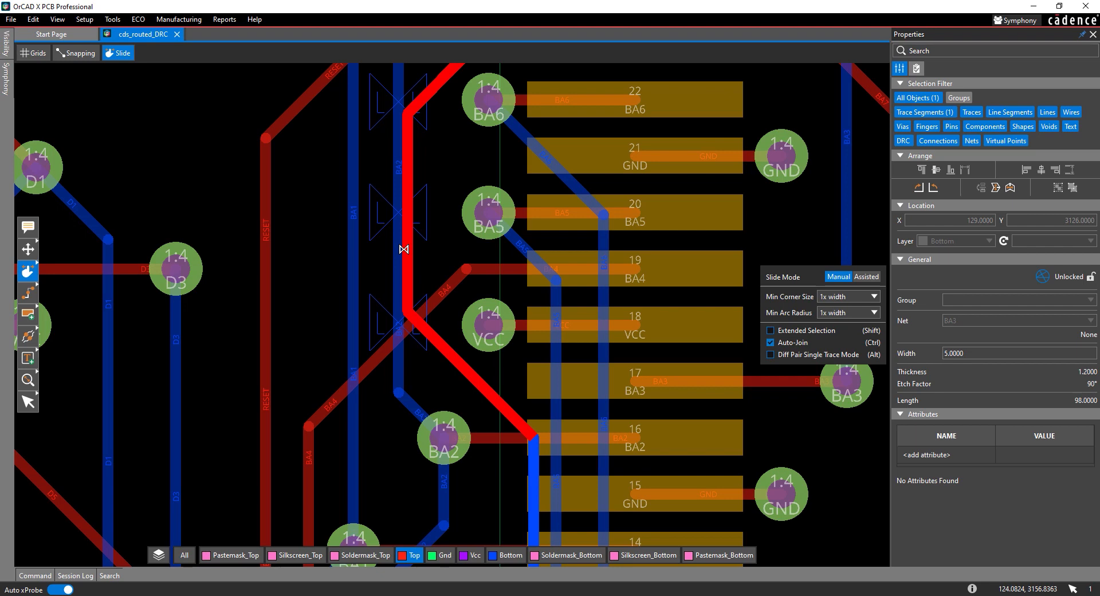
drag(404, 249, 430, 259)
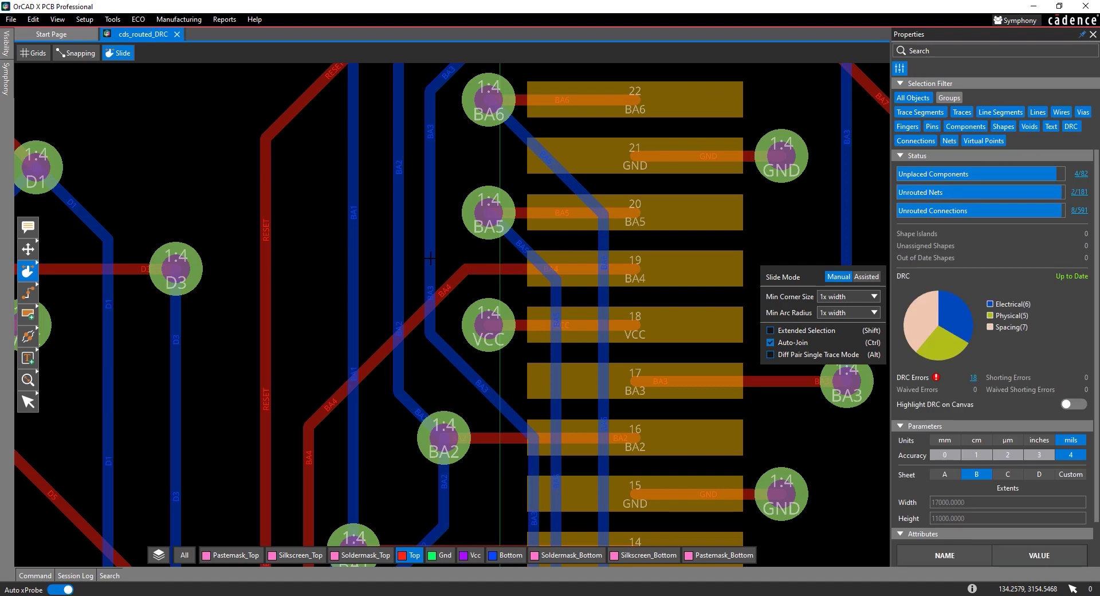
key(Escape)
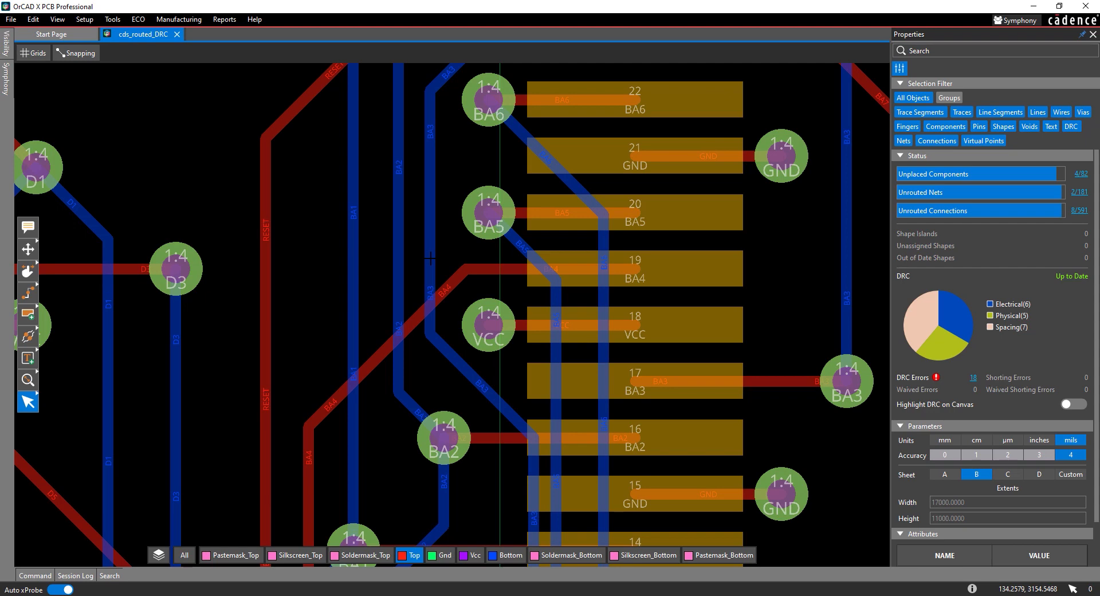
Step: List the physical Minimum Neck Width errors and locate the one on the horizontal GND_EARTH segment
click(951, 352)
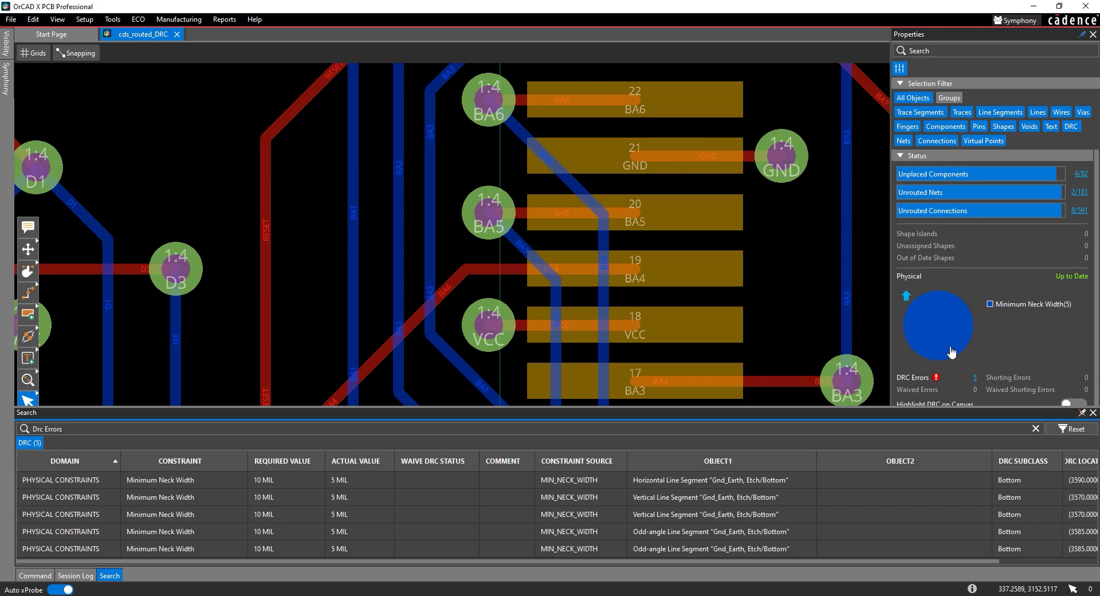
click(52, 483)
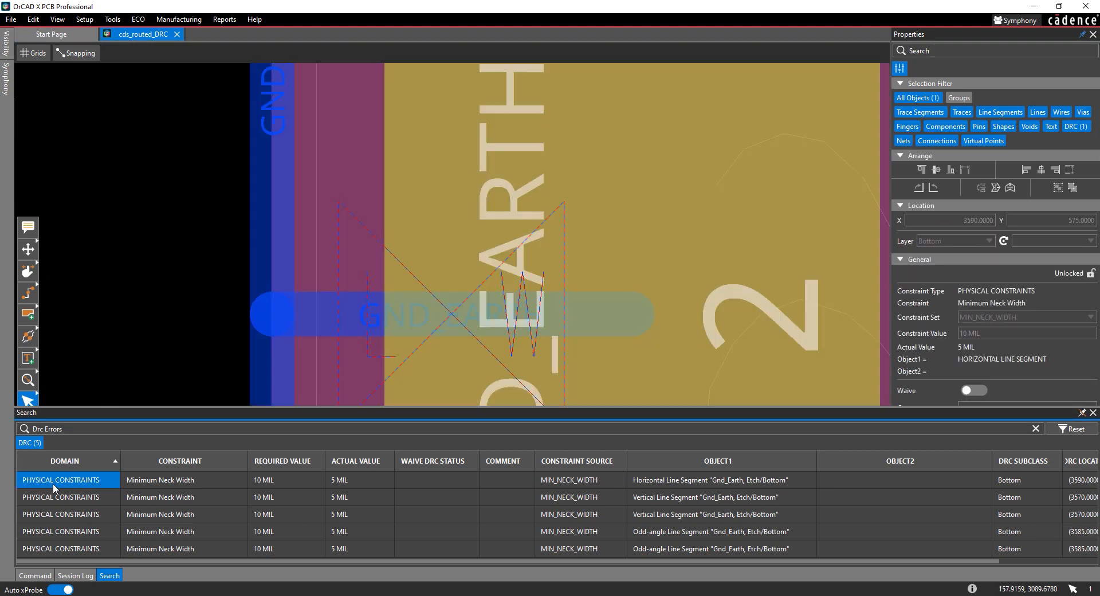
scroll(135, 267, down, 2)
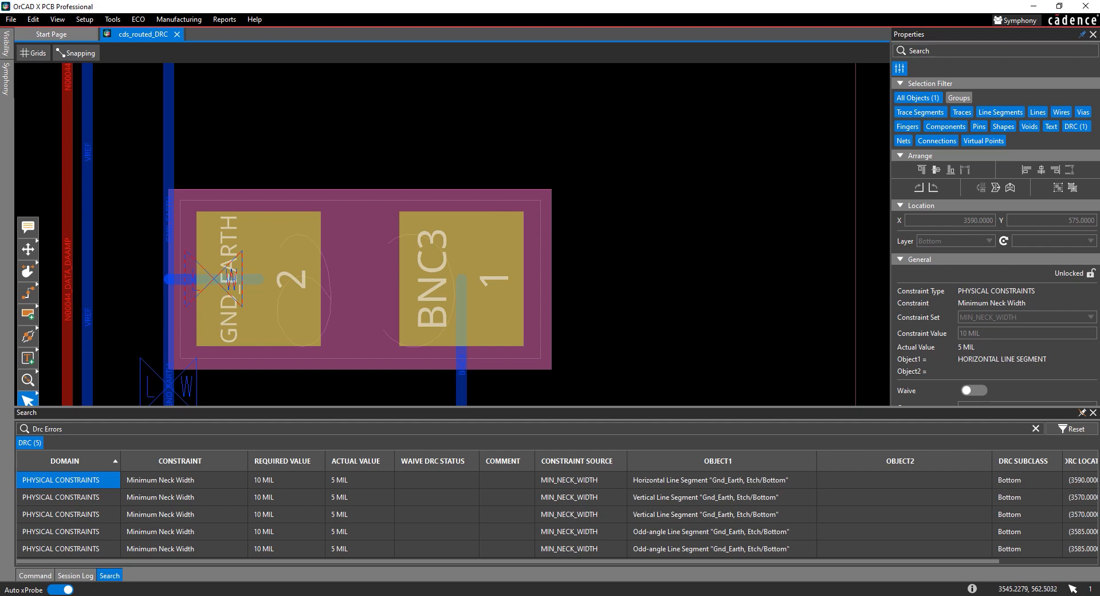
Step: Exclude trace segments from selection and set the whole horizontal GND_EARTH trace at pad 2 to a width of 15 mils
click(906, 113)
click(177, 277)
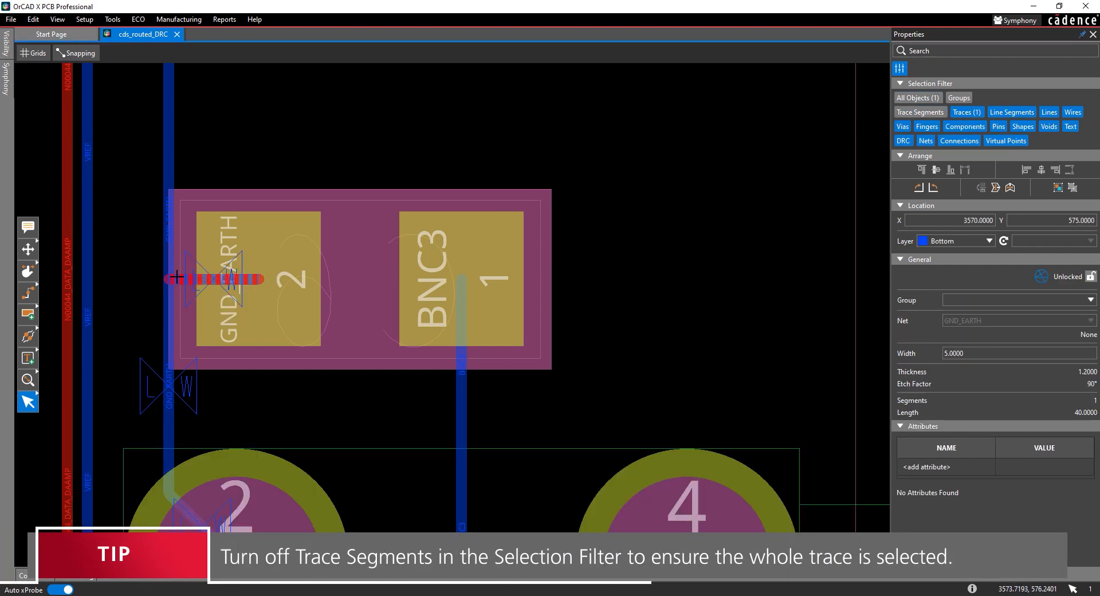
click(978, 353)
text(15)
key(Return)
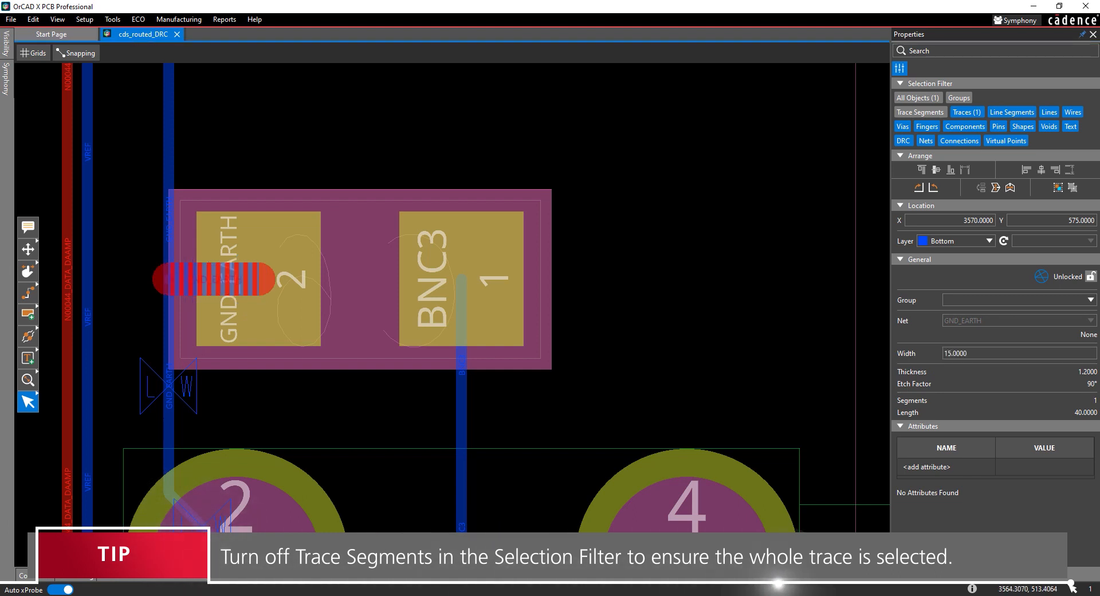
Step: Widen the GND_EARTH trace leading down to the round pin 2 pad to 15 mils
click(169, 416)
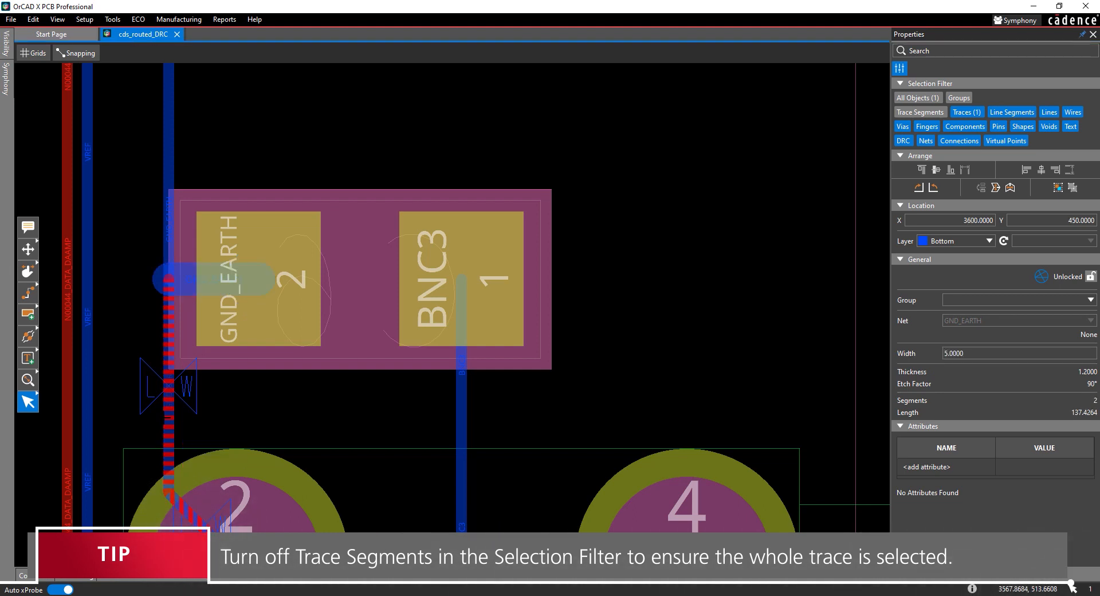
click(951, 353)
text(15)
key(Return)
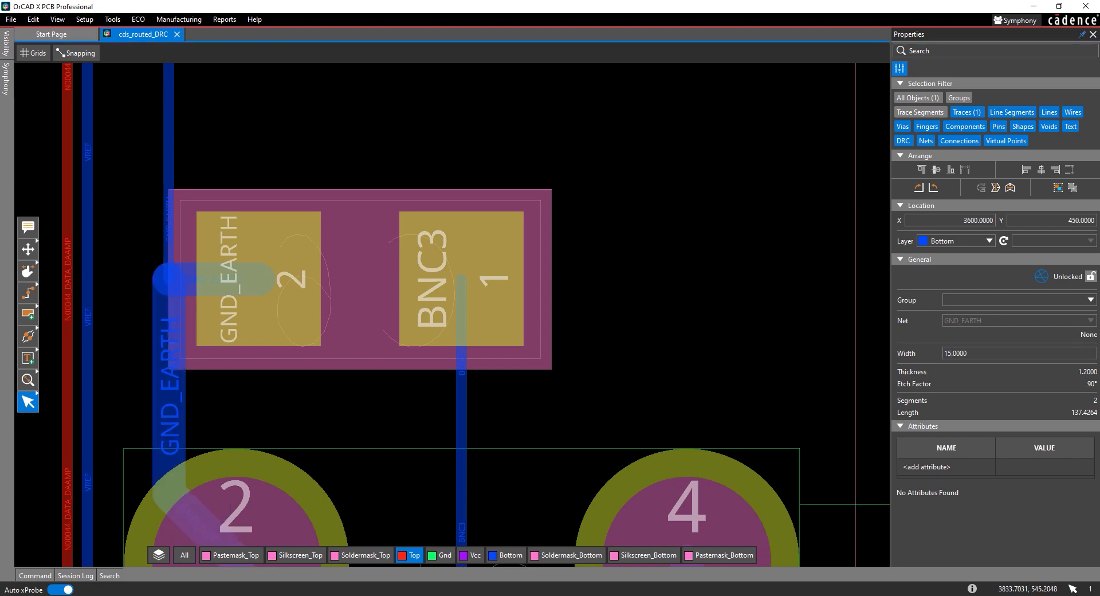
click(760, 345)
Step: Set the width of the long vertical GND_EARTH trace above the component with pads 1 and 2 to 15 mils
middle_drag(291, 143, 478, 304)
middle_drag(478, 161, 472, 310)
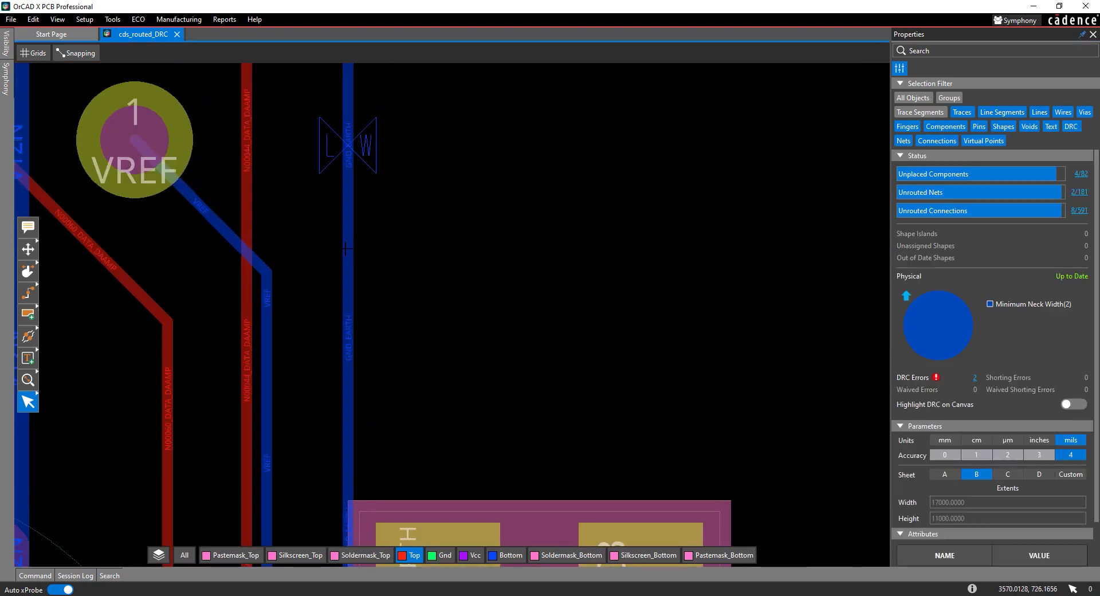
click(347, 249)
click(934, 353)
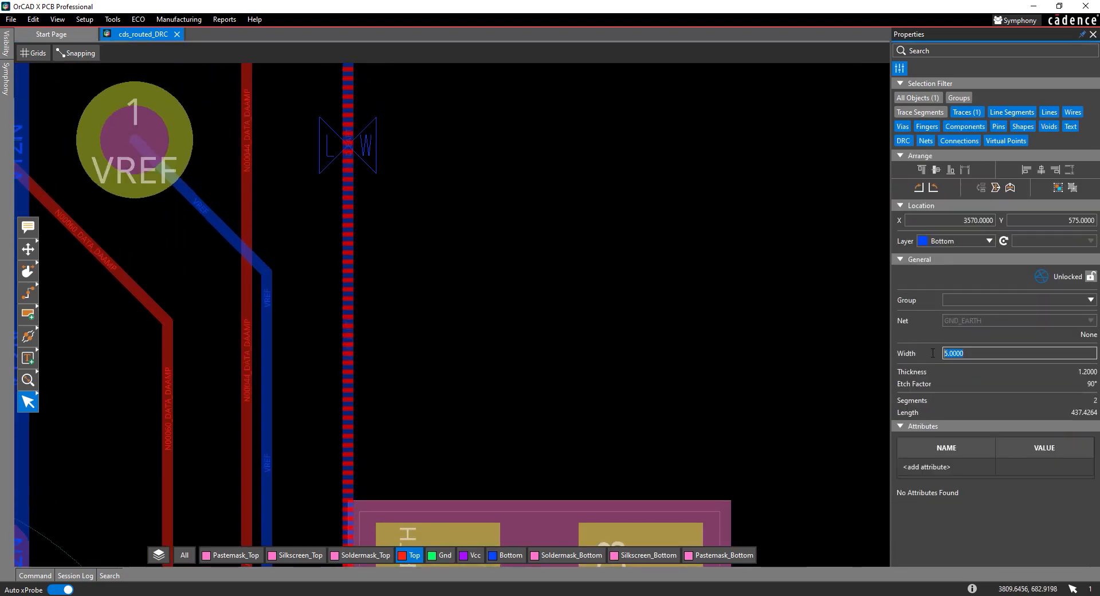
text(15)
key(Return)
key(Escape)
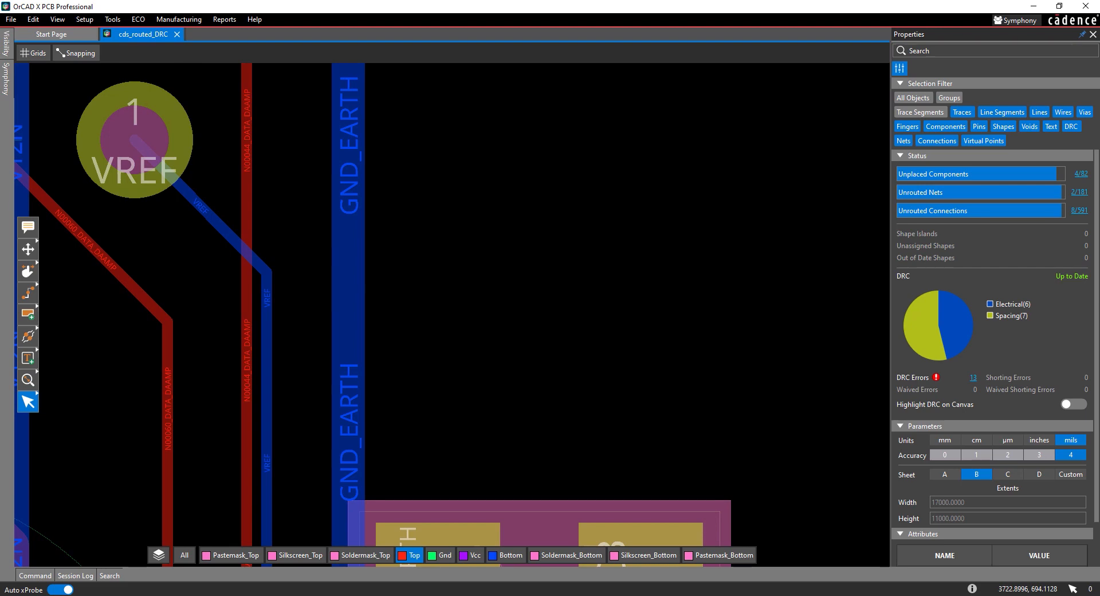
Step: Filter the electrical DRC errors to Differential Pair Max Uncoupled Length and locate the first violation, at the POD_C+ pin
click(966, 339)
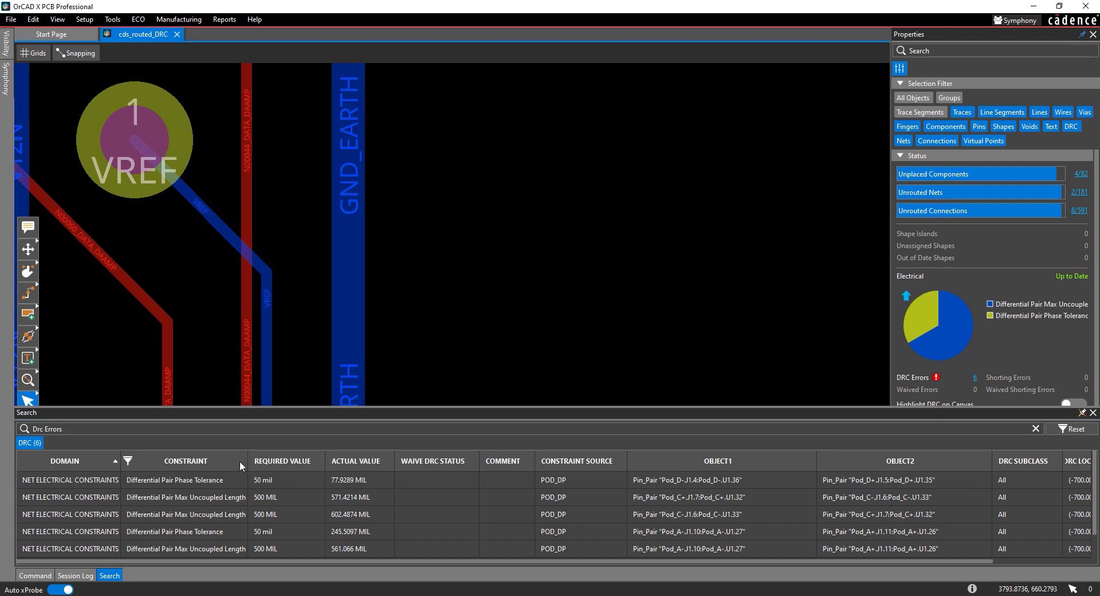
click(130, 461)
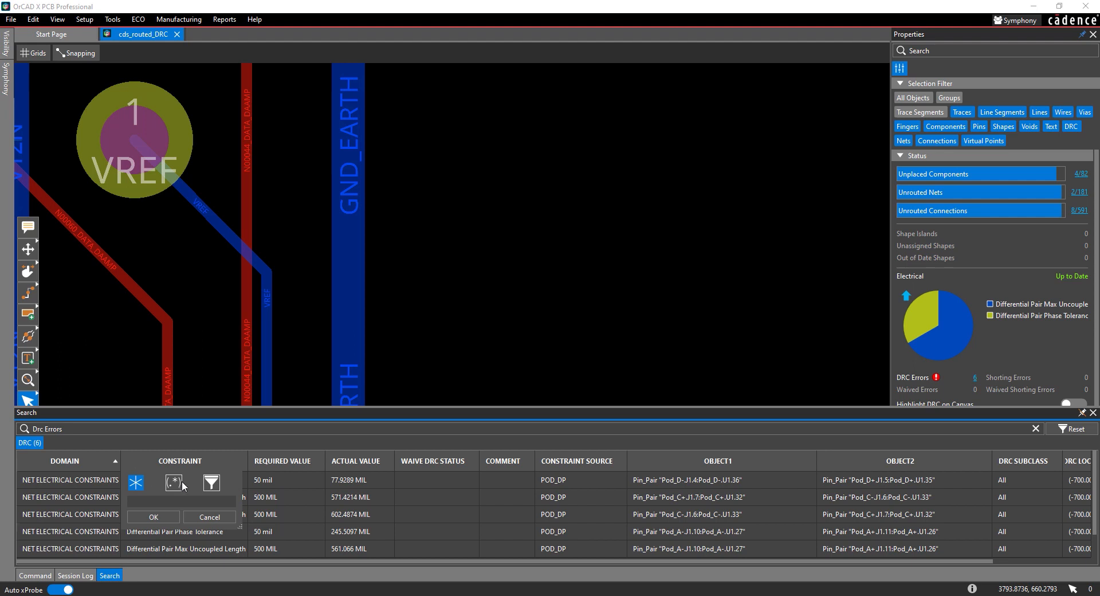
click(210, 484)
click(255, 502)
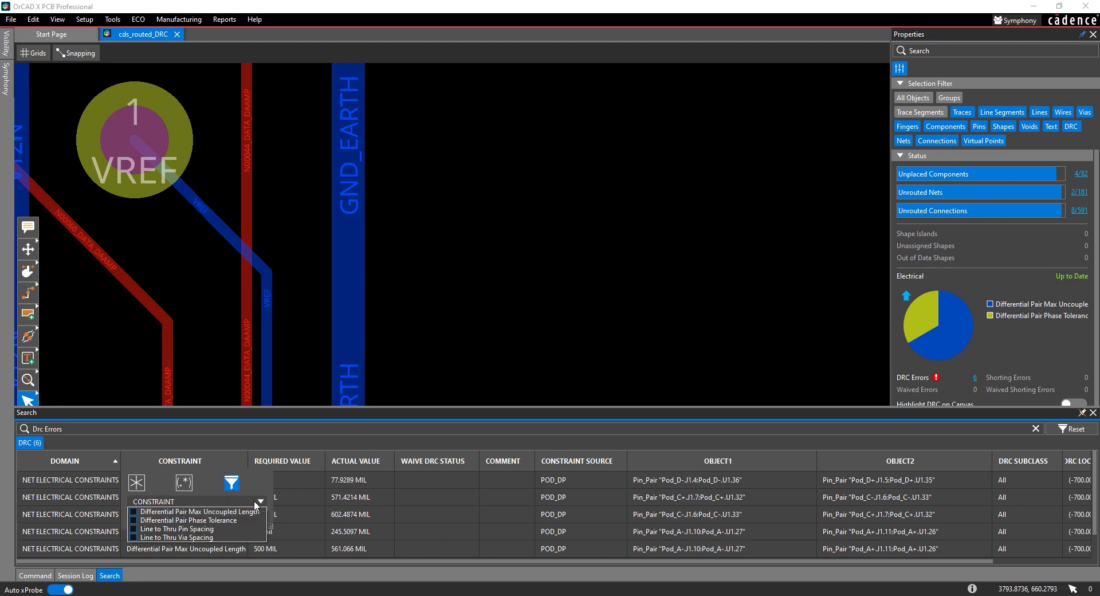
click(134, 512)
click(265, 501)
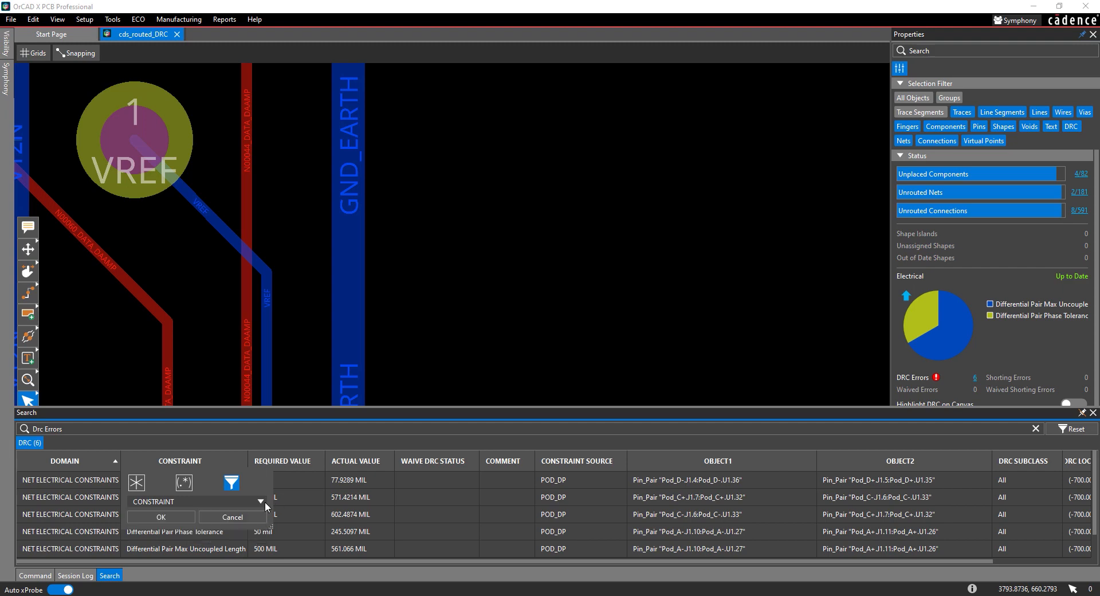
click(174, 523)
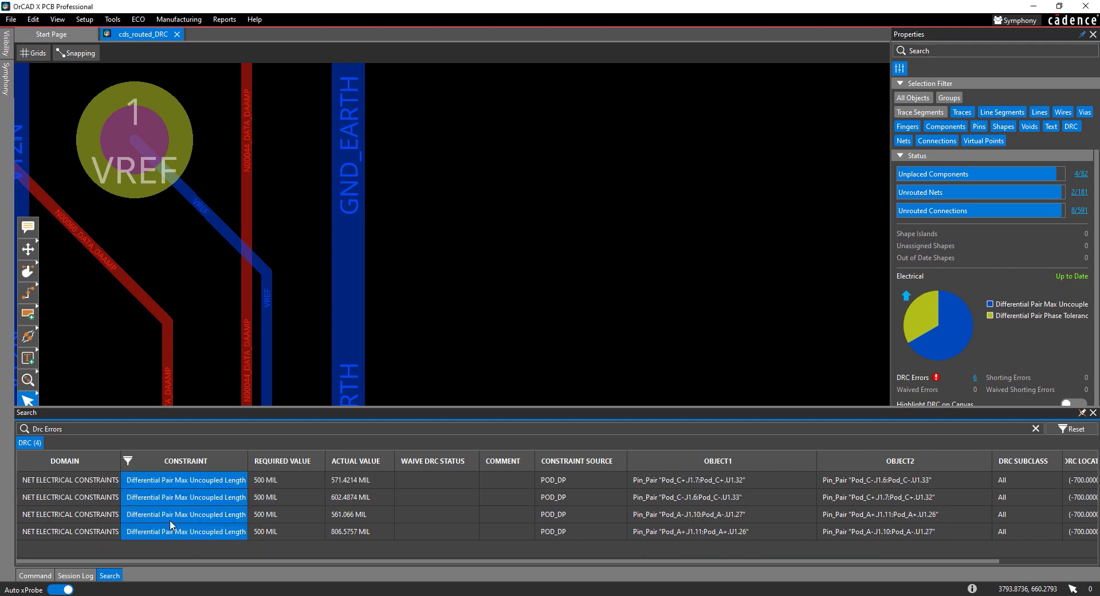
click(94, 481)
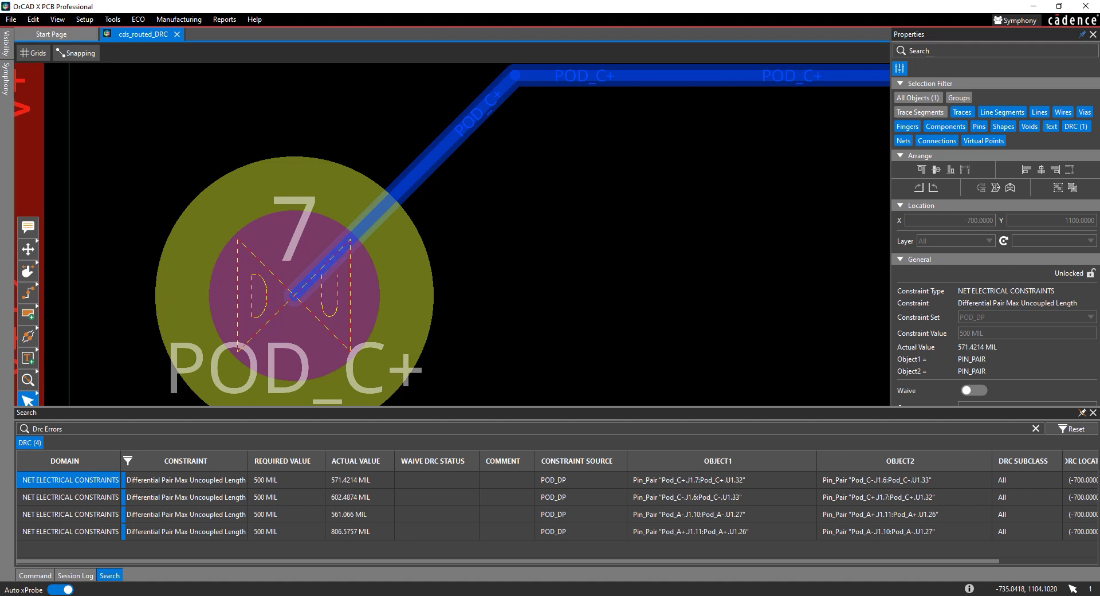
Step: Change the constraint filter to Differential Pair Phase Tolerance only and locate the violation at the POD_A- pin
click(128, 461)
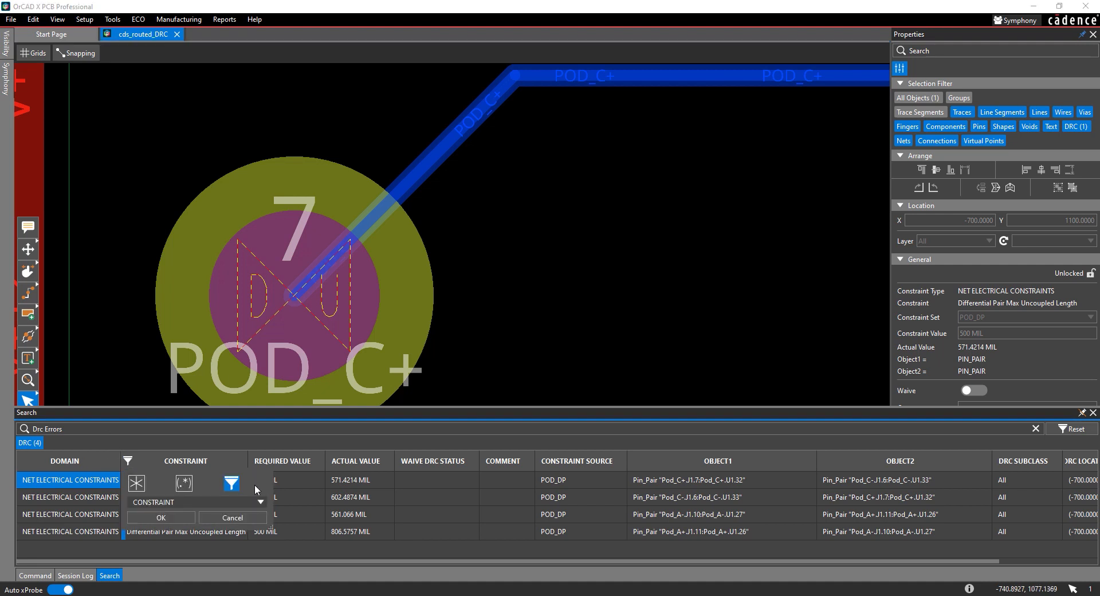
click(257, 501)
click(228, 513)
click(134, 513)
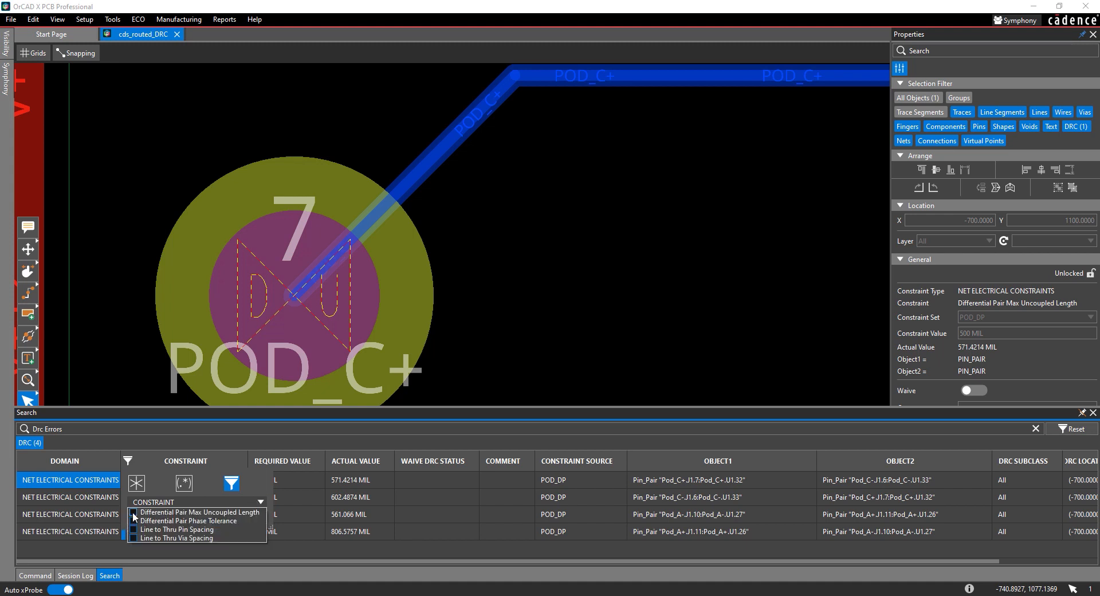
click(134, 521)
click(252, 499)
click(180, 519)
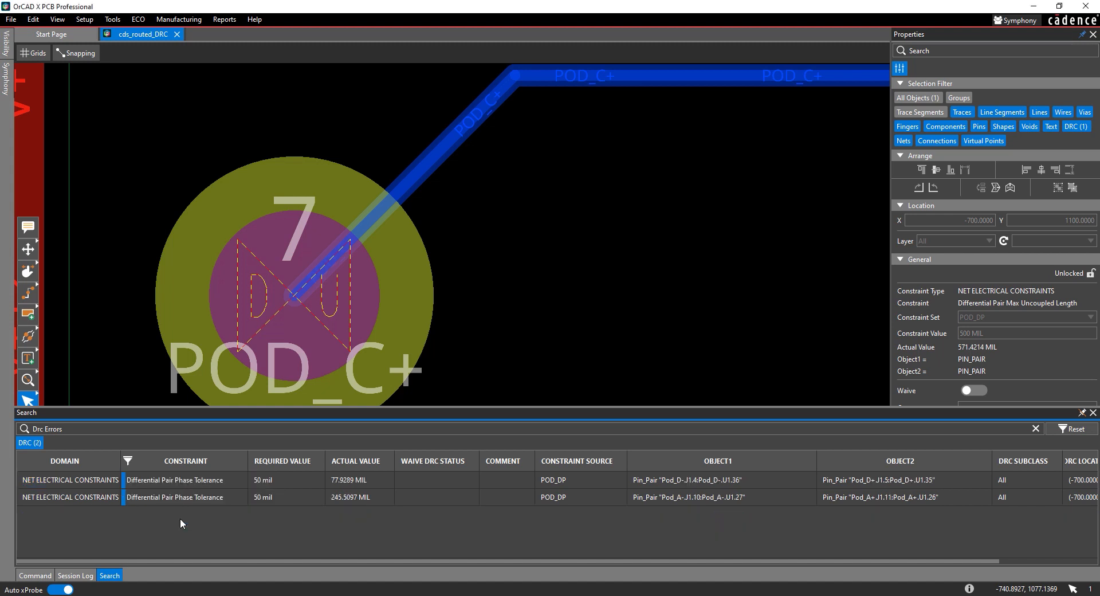
click(86, 493)
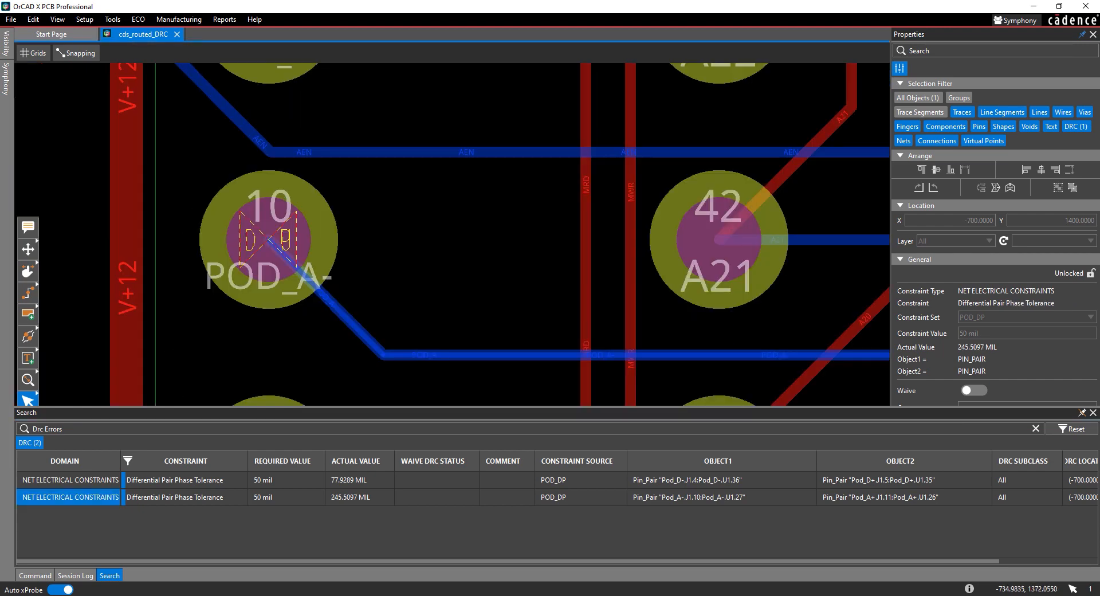
Step: Reset the DRC error search filters and fit the whole board in view
click(1070, 431)
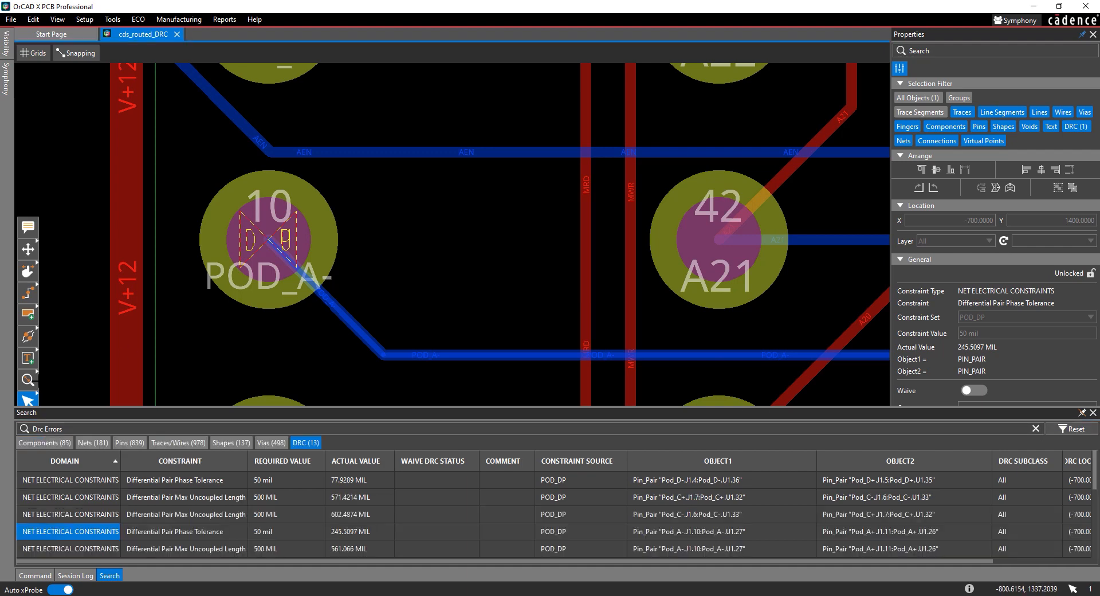
click(33, 382)
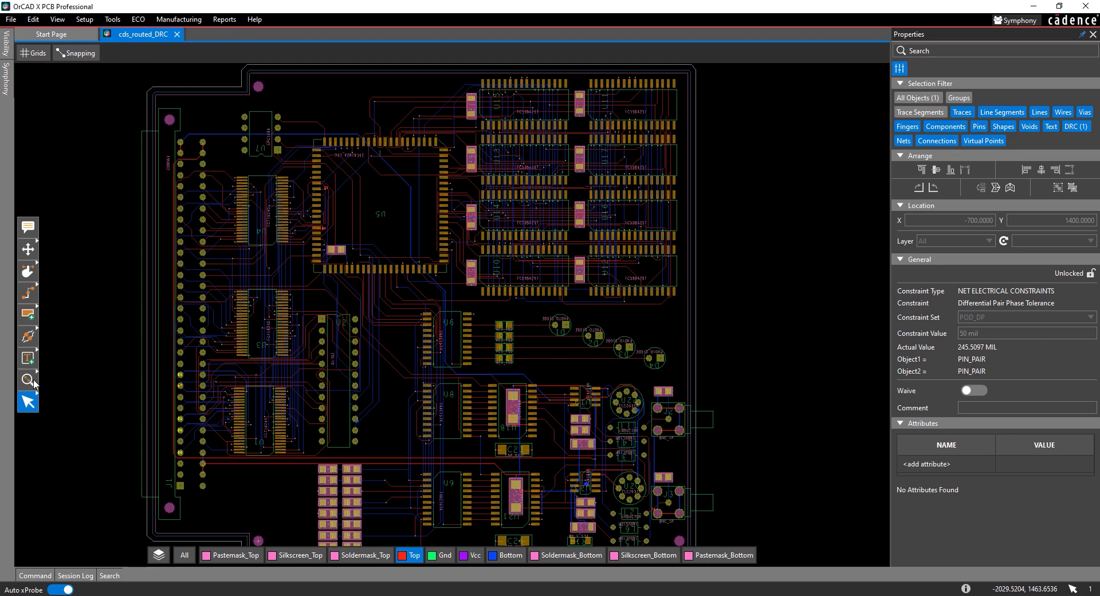